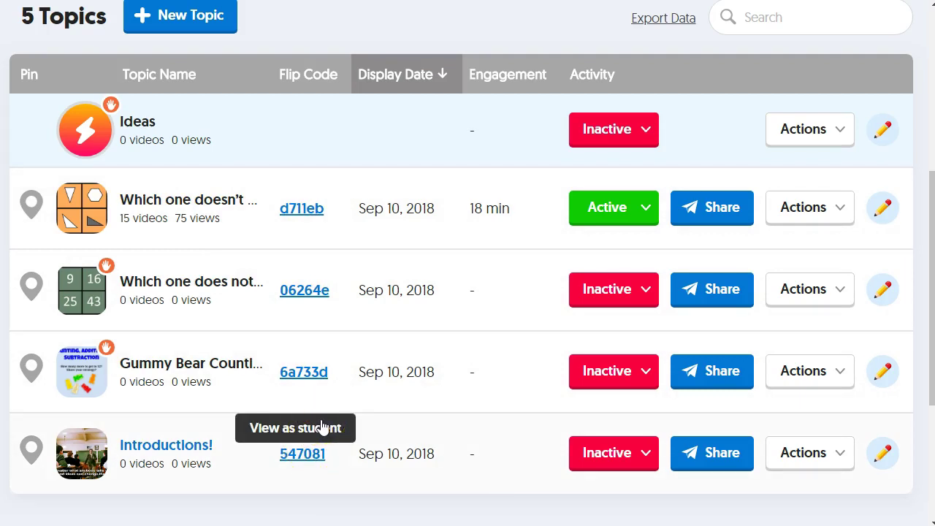
- Open the "Which one doesn't belong?" topic and review its instructions and the list of student video responses
{"action": "left_click", "coordinate": [152, 206]}
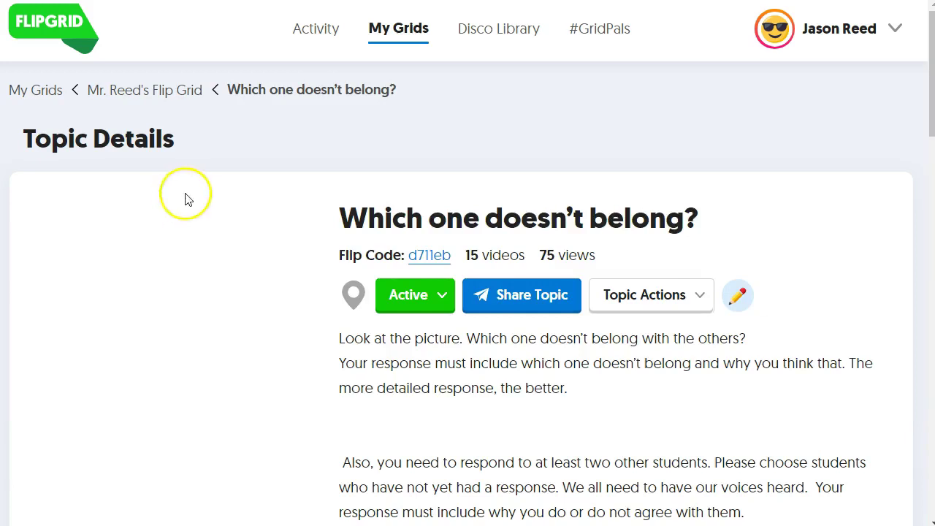
{"action": "scroll", "coordinate": [236, 209], "scroll_direction": "down", "scroll_amount": 1}
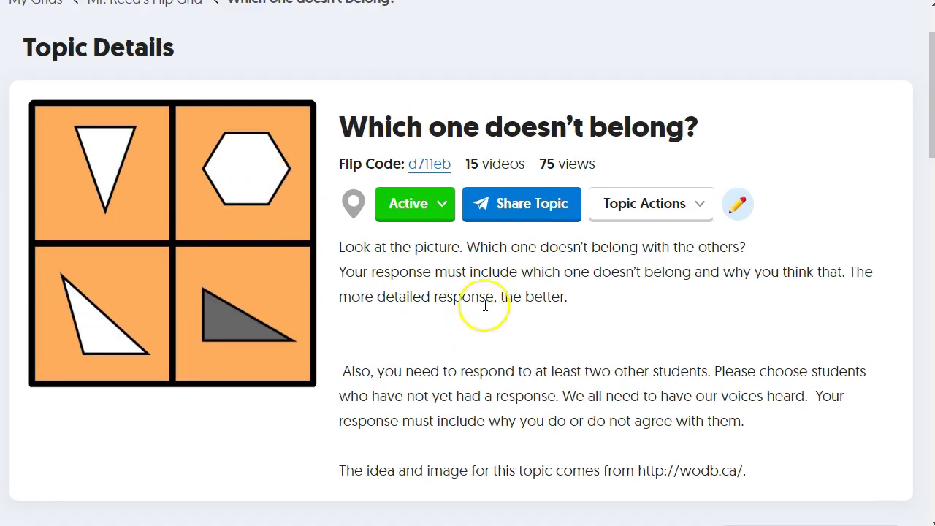
{"action": "scroll", "coordinate": [480, 292], "scroll_direction": "down", "scroll_amount": 1}
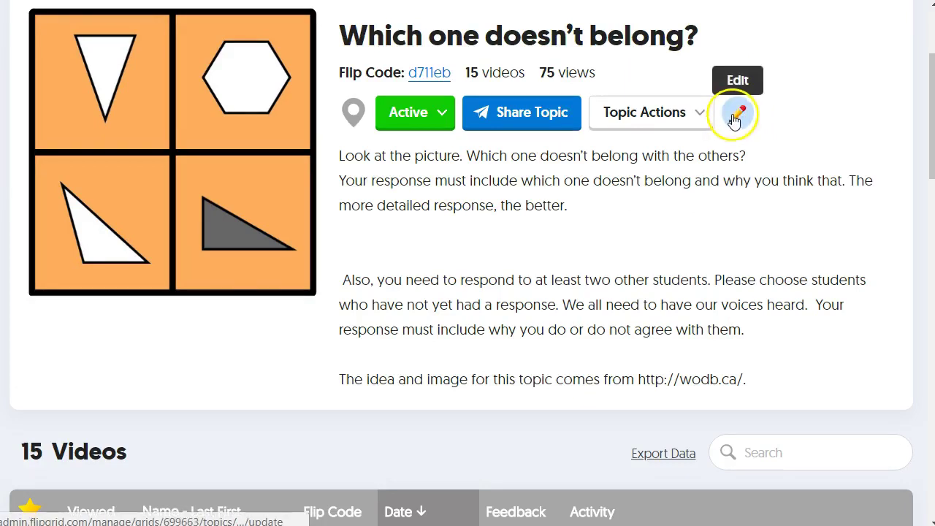
{"action": "scroll", "coordinate": [449, 88], "scroll_direction": "down", "scroll_amount": 1}
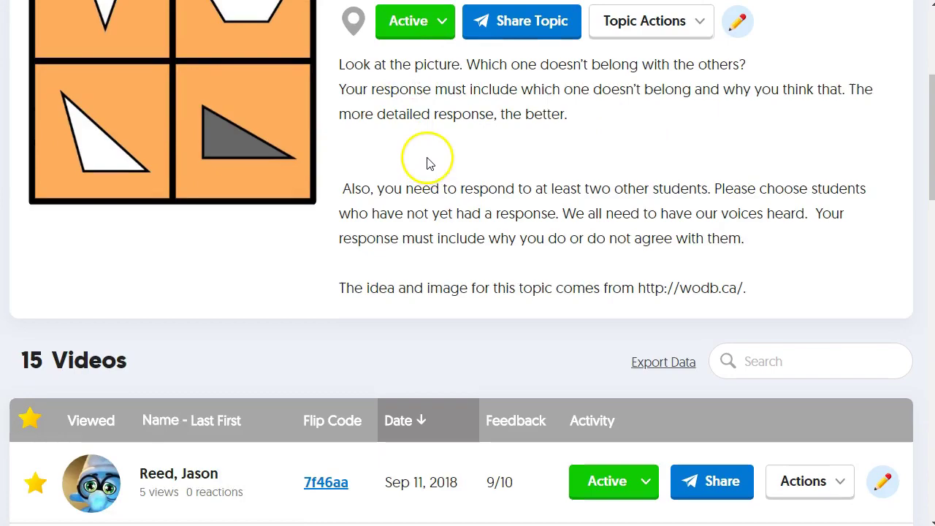
{"action": "scroll", "coordinate": [427, 167], "scroll_direction": "down", "scroll_amount": 4}
{"action": "scroll", "coordinate": [426, 168], "scroll_direction": "down", "scroll_amount": 9}
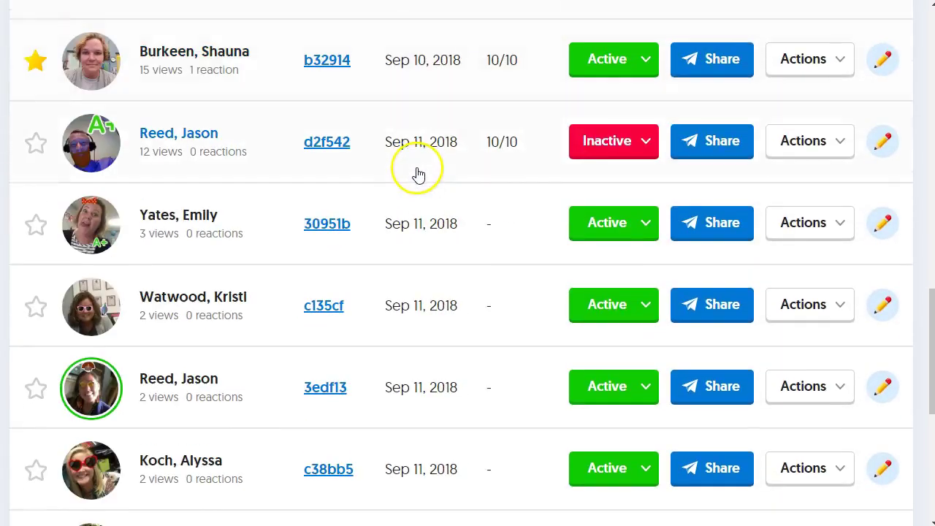
{"action": "scroll", "coordinate": [409, 189], "scroll_direction": "up", "scroll_amount": 4}
{"action": "scroll", "coordinate": [406, 195], "scroll_direction": "up", "scroll_amount": 8}
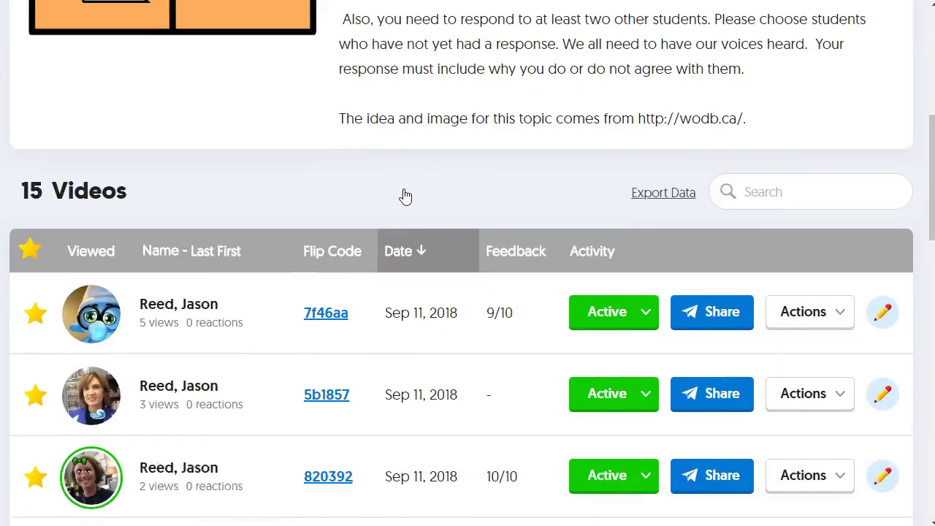
{"action": "scroll", "coordinate": [407, 195], "scroll_direction": "up", "scroll_amount": 1}
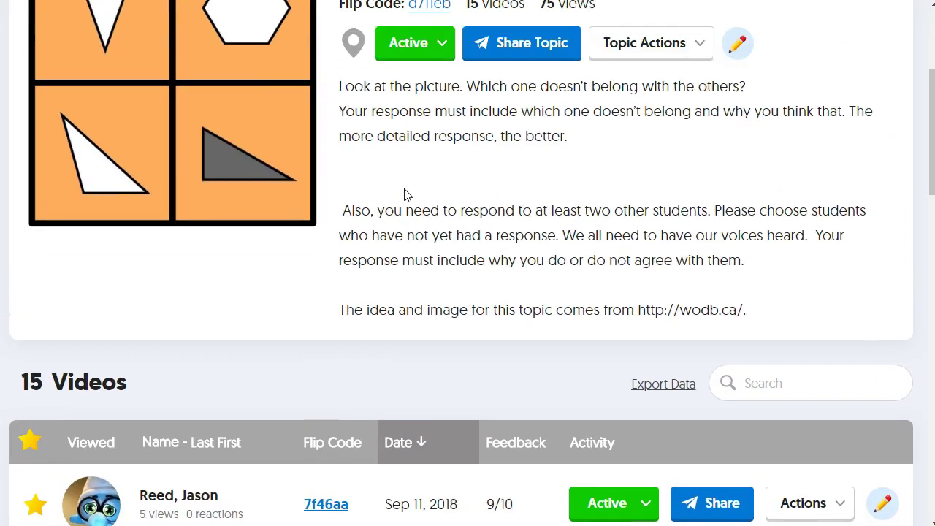
{"action": "scroll", "coordinate": [406, 195], "scroll_direction": "down", "scroll_amount": 1}
{"action": "scroll", "coordinate": [400, 190], "scroll_direction": "up", "scroll_amount": 1}
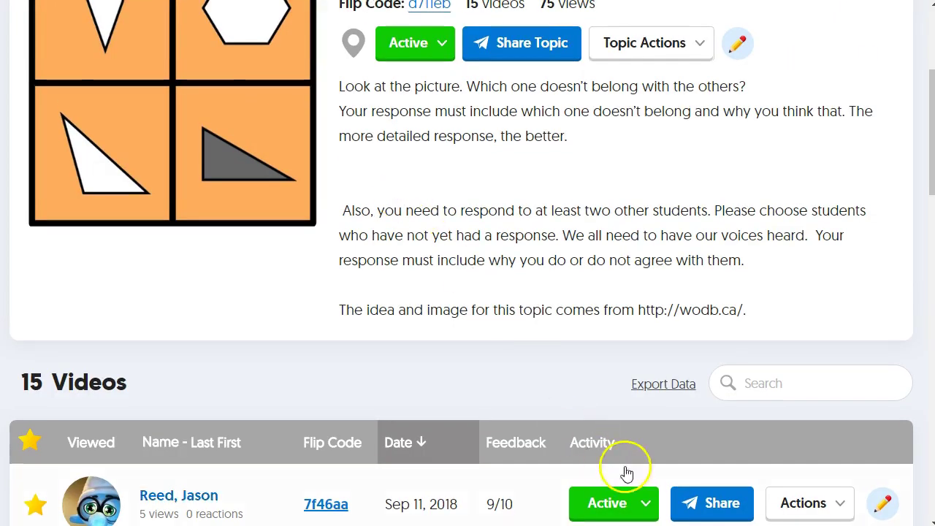
- Examine the Active and Inactive status choices and the flip code link for the first response in the list
{"action": "left_click", "coordinate": [647, 505]}
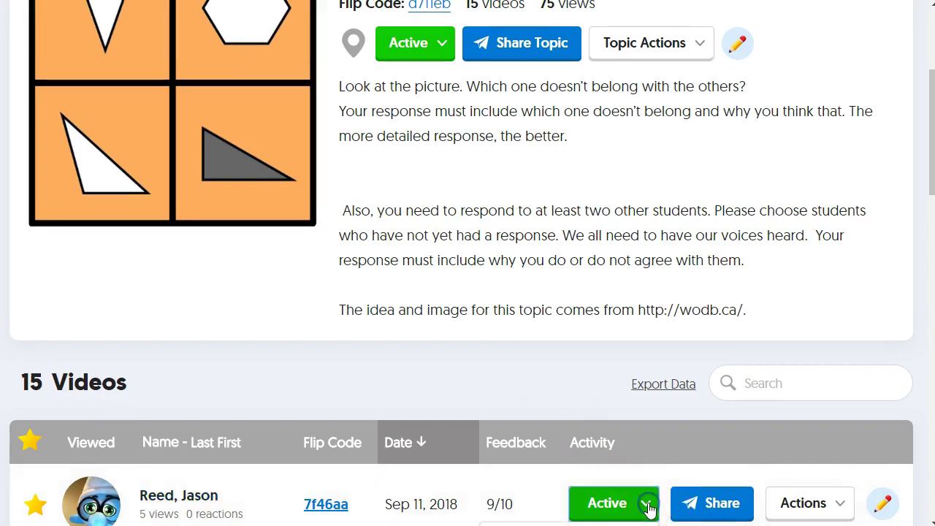
{"action": "scroll", "coordinate": [647, 506], "scroll_direction": "down", "scroll_amount": 1}
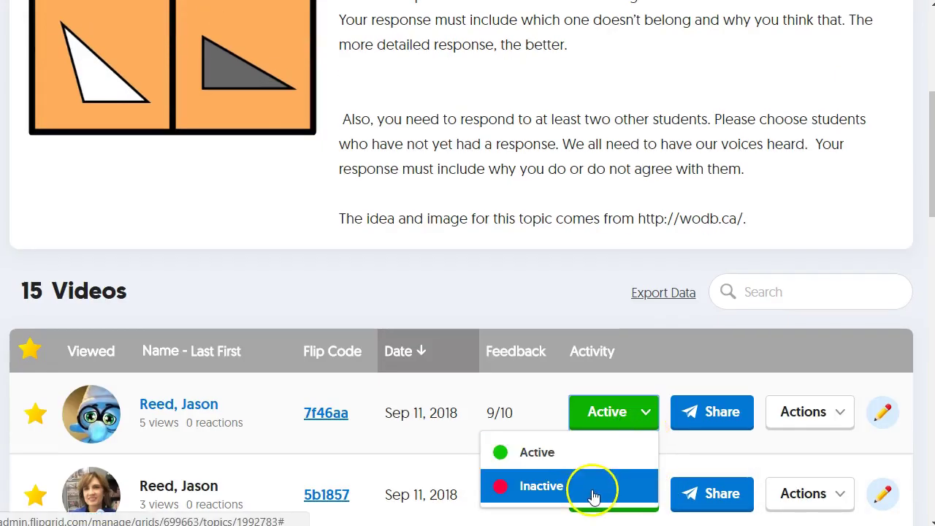
{"action": "left_click", "coordinate": [648, 421]}
{"action": "left_click", "coordinate": [647, 421]}
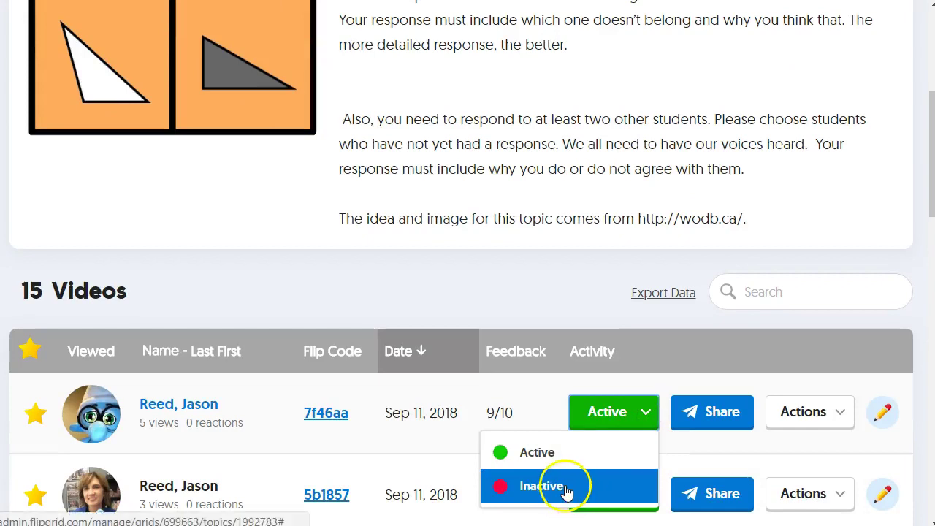
{"action": "scroll", "coordinate": [563, 288], "scroll_direction": "up", "scroll_amount": 1}
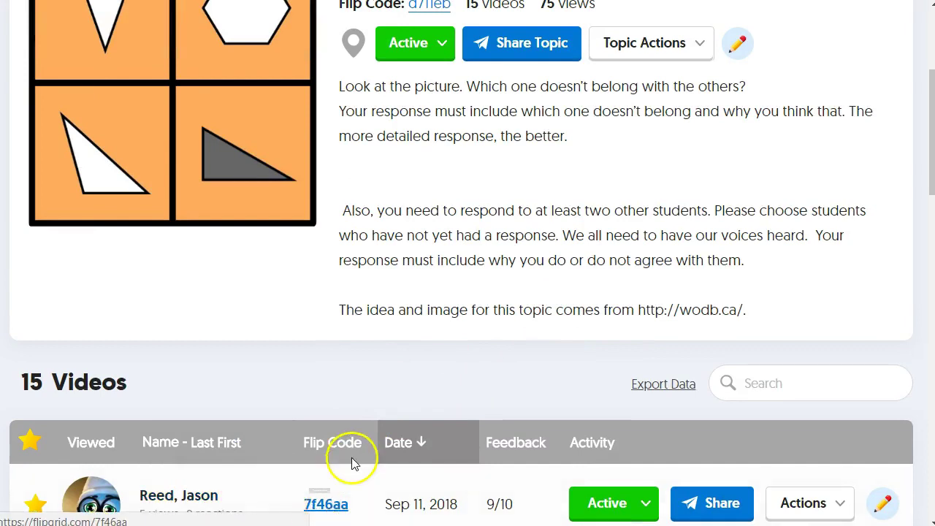
{"action": "scroll", "coordinate": [346, 443], "scroll_direction": "down", "scroll_amount": 1}
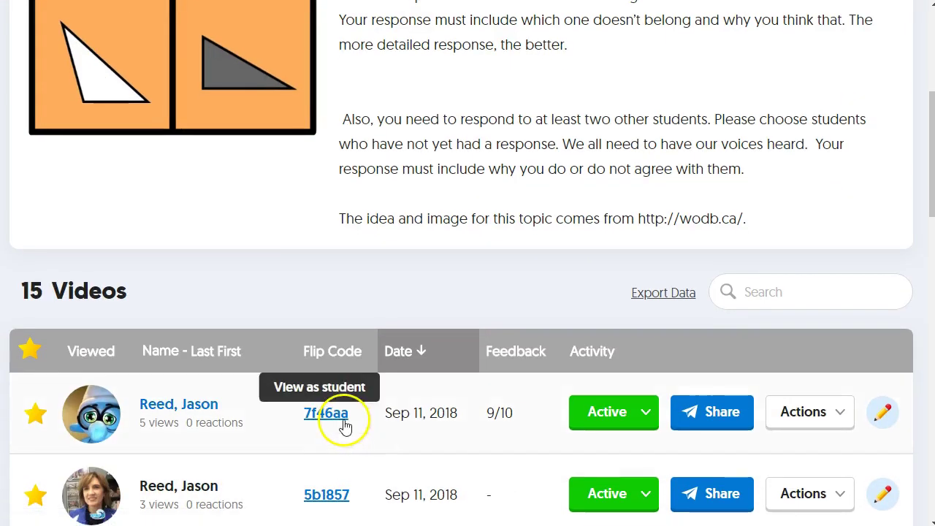
- Open the first response in the video list and pause its playback
{"action": "left_click", "coordinate": [179, 412]}
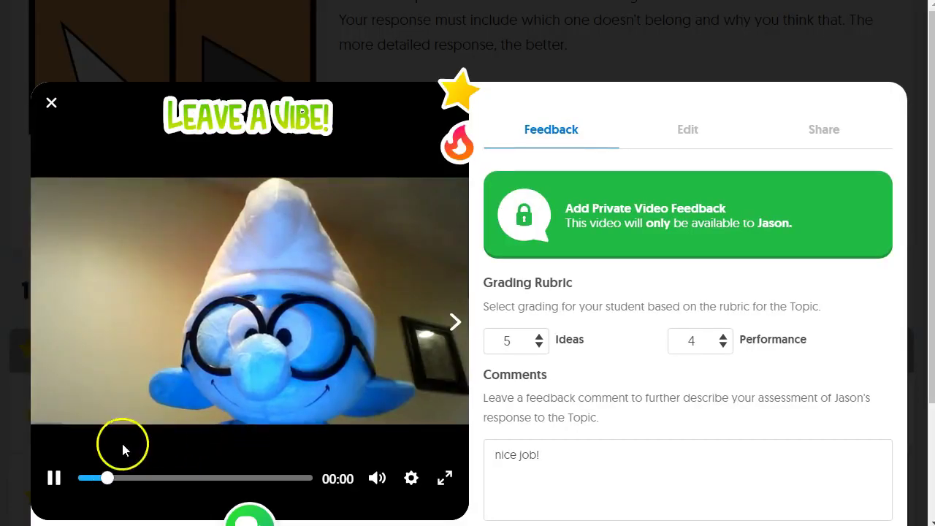
{"action": "left_click", "coordinate": [54, 477]}
{"action": "scroll", "coordinate": [145, 397], "scroll_direction": "down", "scroll_amount": 1}
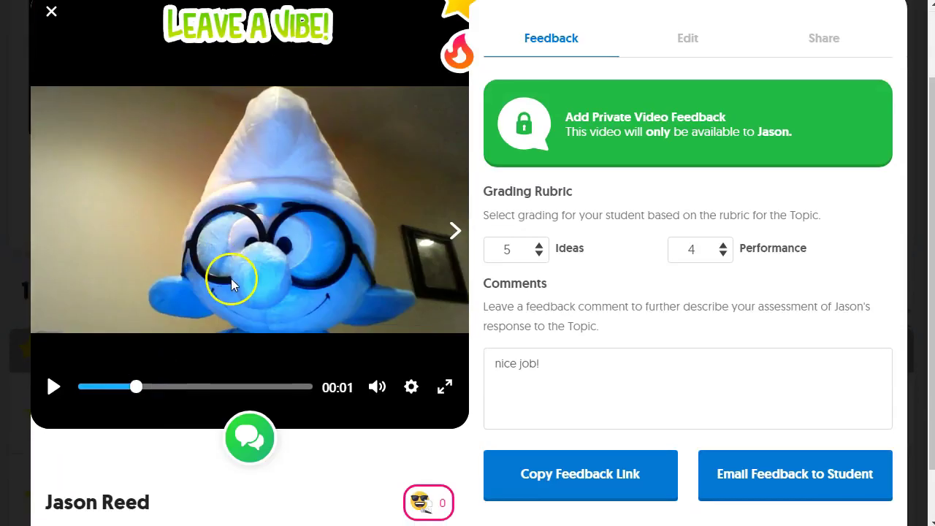
- Review the response's feedback options, including the rubric grades, typed comments, video reply and like reaction
{"action": "scroll", "coordinate": [230, 285], "scroll_direction": "up", "scroll_amount": 1}
{"action": "scroll", "coordinate": [416, 156], "scroll_direction": "down", "scroll_amount": 1}
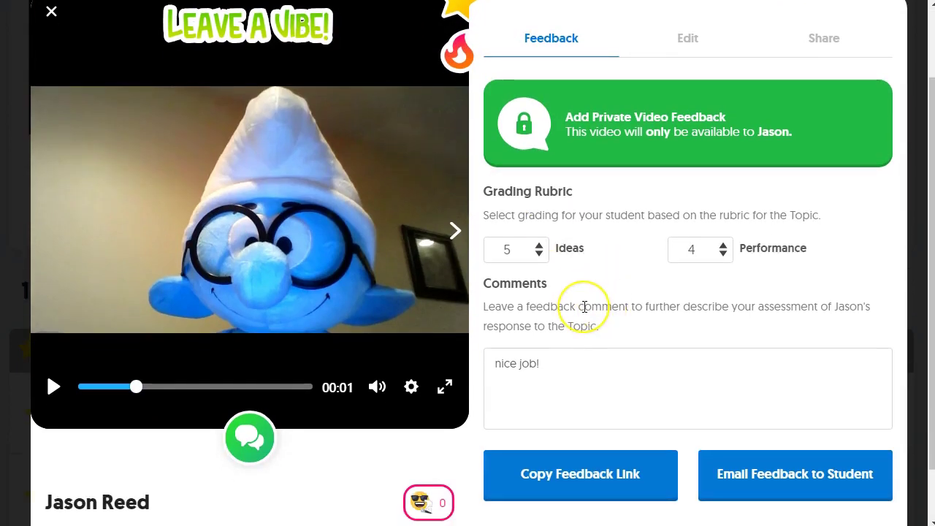
{"action": "scroll", "coordinate": [584, 306], "scroll_direction": "up", "scroll_amount": 1}
{"action": "scroll", "coordinate": [584, 306], "scroll_direction": "down", "scroll_amount": 1}
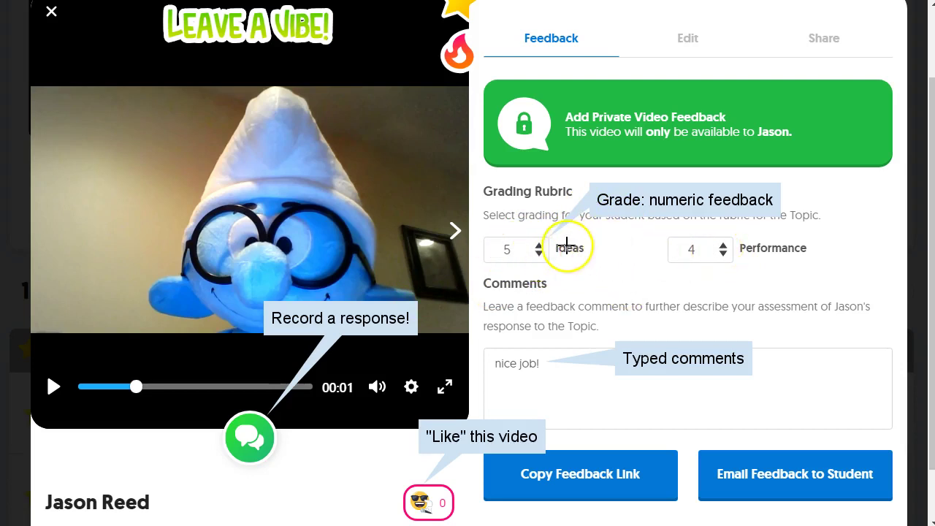
{"action": "left_click", "coordinate": [599, 250]}
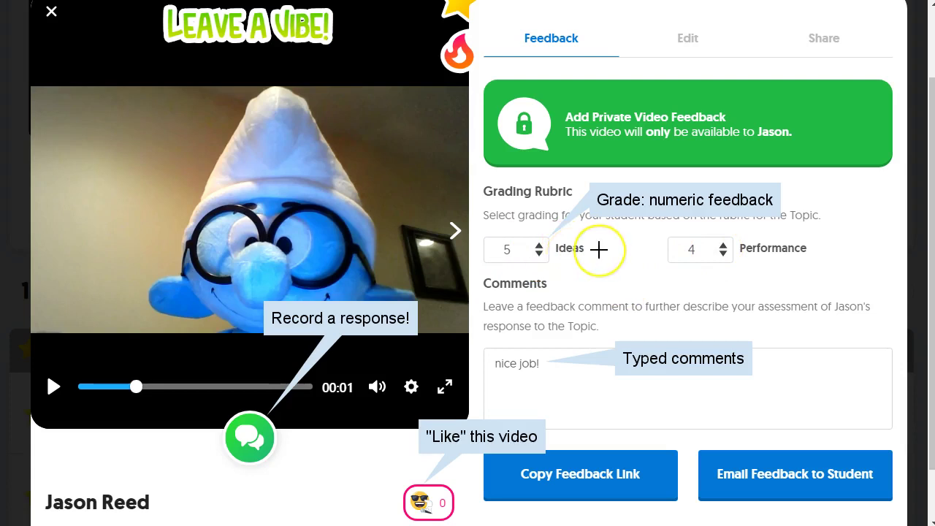
{"action": "left_click", "coordinate": [652, 250]}
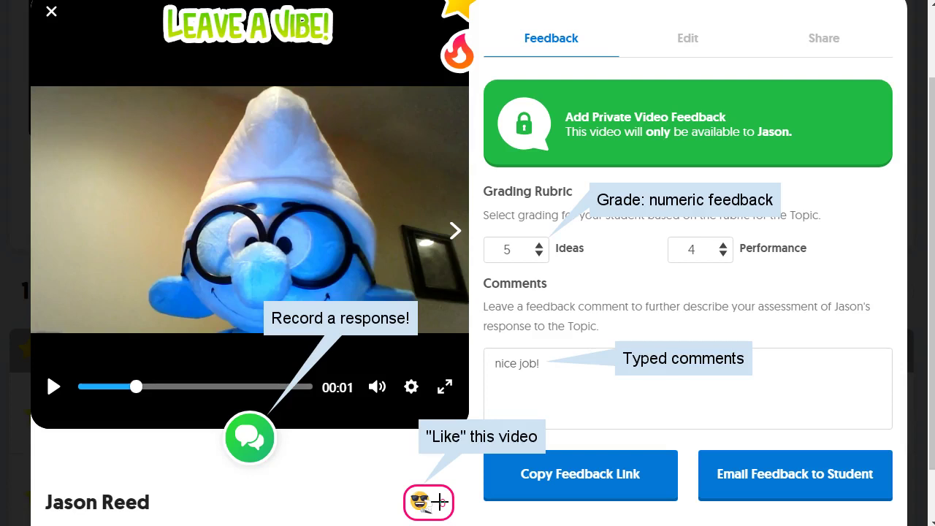
- Edit the response's details and enter "Good JOB!" as its Vibe
{"action": "scroll", "coordinate": [588, 380], "scroll_direction": "up", "scroll_amount": 2}
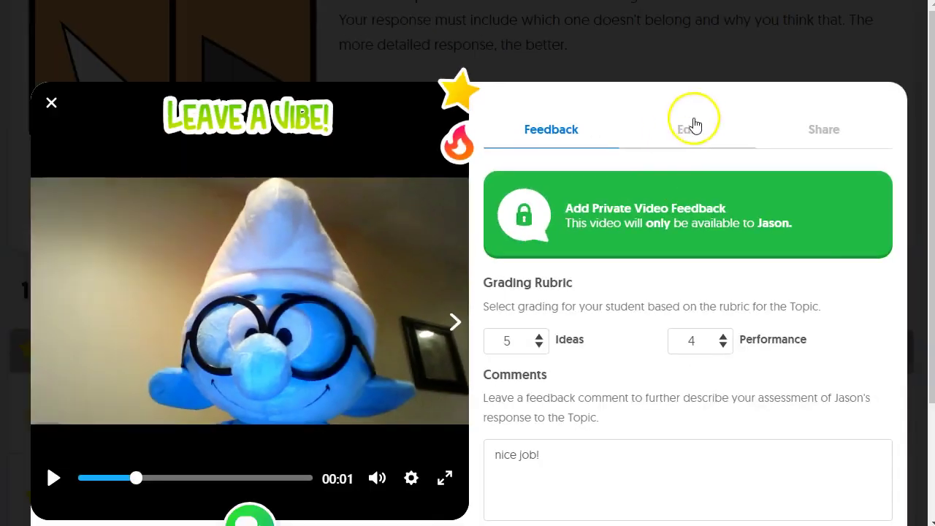
{"action": "left_click", "coordinate": [697, 124]}
{"action": "left_click", "coordinate": [655, 167]}
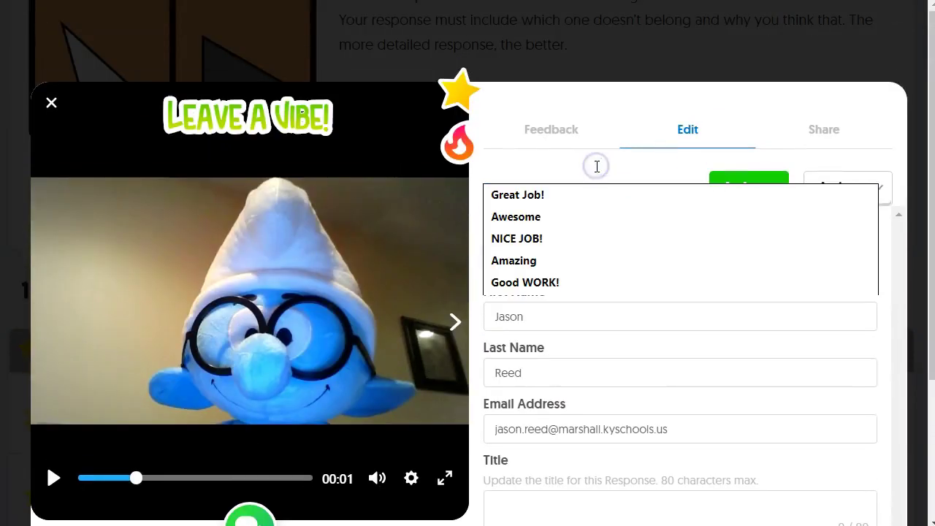
{"action": "scroll", "coordinate": [594, 172], "scroll_direction": "down", "scroll_amount": 1}
{"action": "left_click", "coordinate": [561, 157]}
{"action": "left_click", "coordinate": [552, 123]}
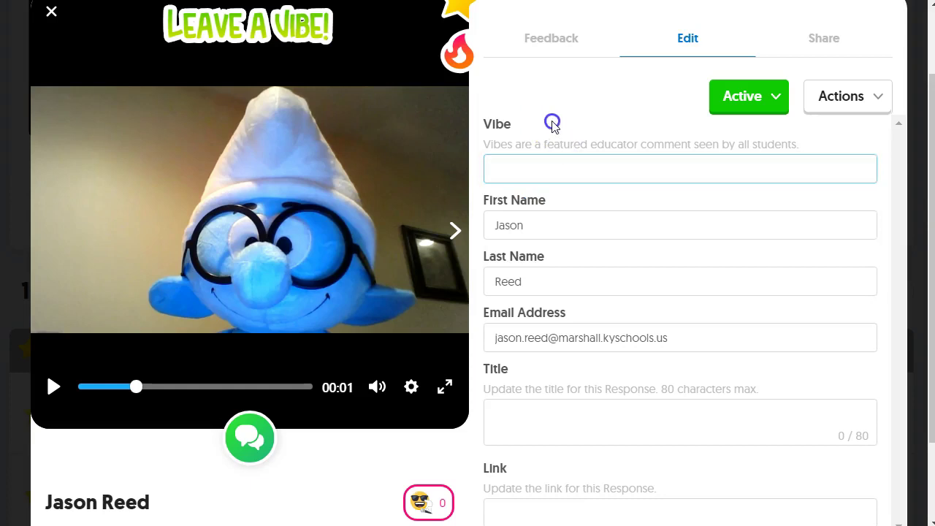
{"action": "scroll", "coordinate": [552, 125], "scroll_direction": "up", "scroll_amount": 1}
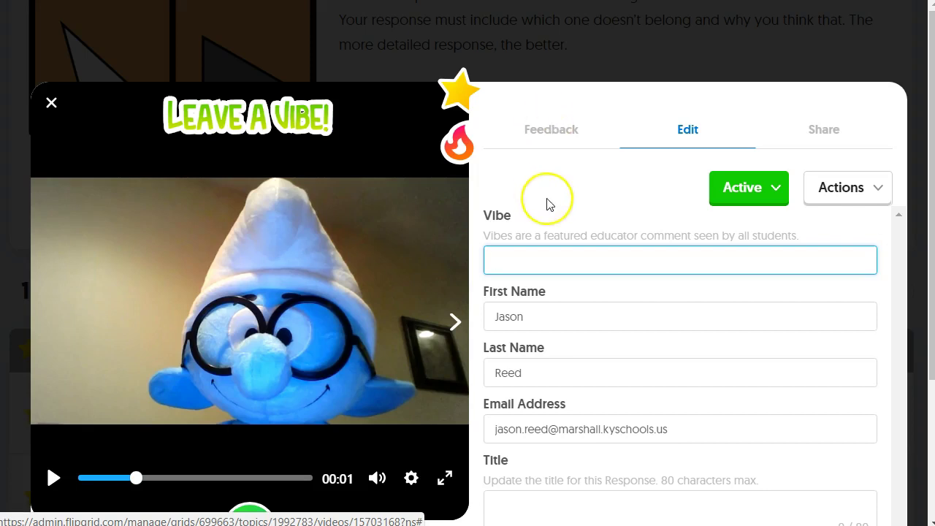
{"action": "type", "text": "Good JOB!"}
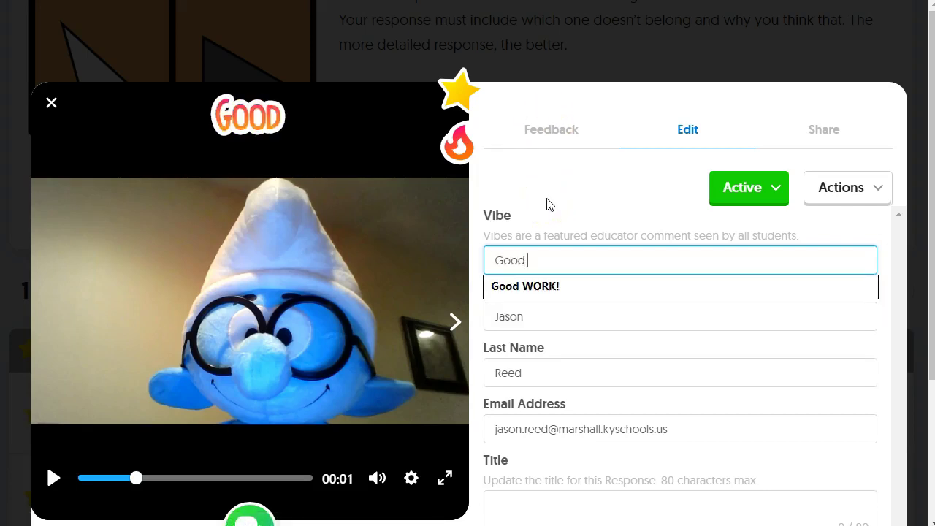
{"action": "left_click", "coordinate": [541, 211]}
{"action": "left_click", "coordinate": [557, 205]}
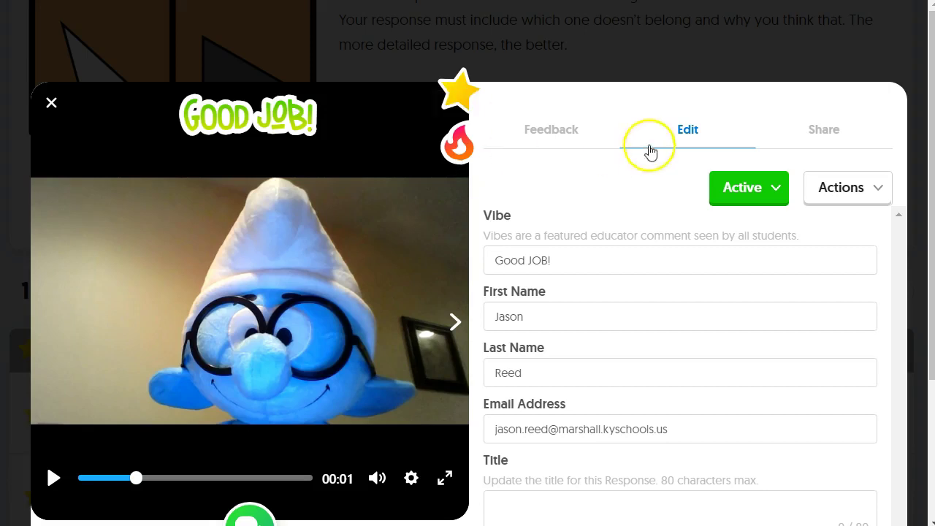
- View the response's sharing options, including the response link and the private link
{"action": "left_click", "coordinate": [826, 140]}
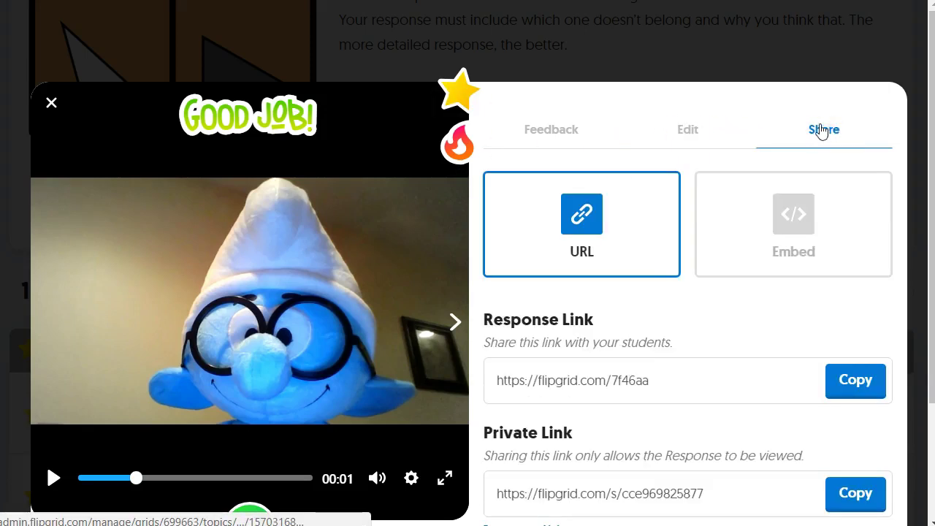
{"action": "scroll", "coordinate": [795, 135], "scroll_direction": "down", "scroll_amount": 2}
{"action": "scroll", "coordinate": [797, 140], "scroll_direction": "up", "scroll_amount": 1}
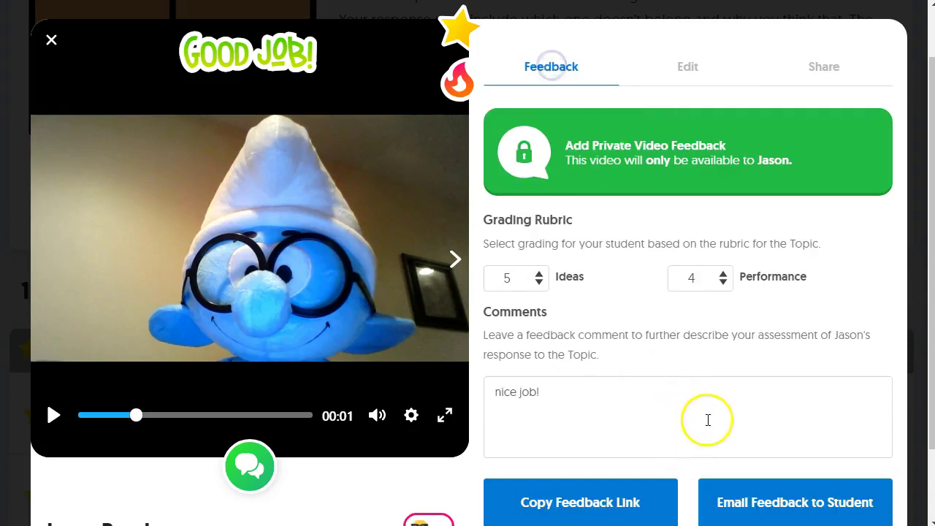
- Return to the response's feedback and review the options for copying the feedback link or emailing it to the student
{"action": "scroll", "coordinate": [705, 416], "scroll_direction": "down", "scroll_amount": 1}
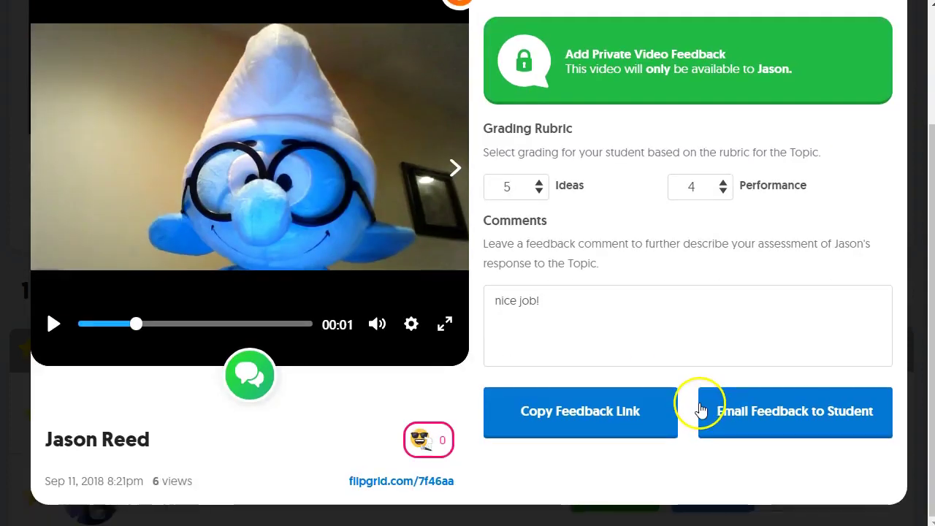
{"action": "scroll", "coordinate": [699, 396], "scroll_direction": "up", "scroll_amount": 2}
{"action": "scroll", "coordinate": [609, 385], "scroll_direction": "down", "scroll_amount": 1}
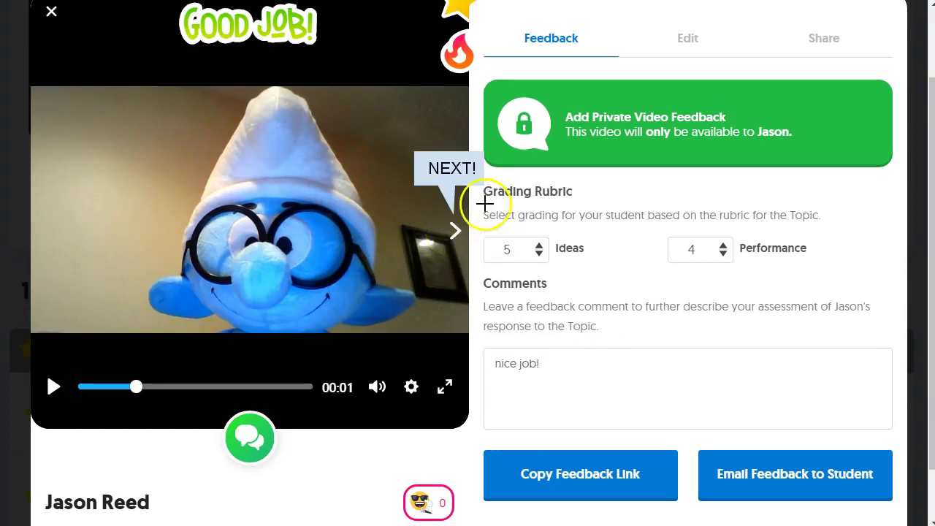
- Browse forward through the following two responses, go back to the first one and pause its video
{"action": "left_click", "coordinate": [453, 232]}
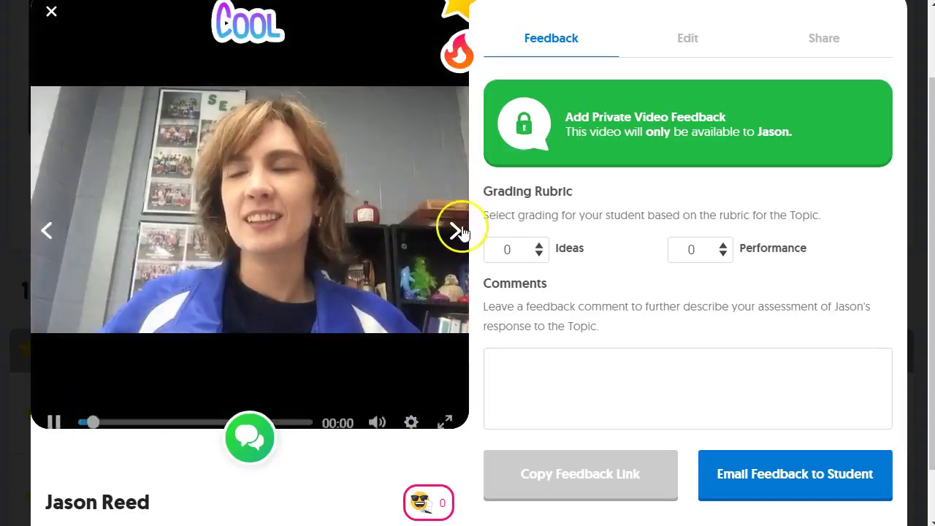
{"action": "left_click", "coordinate": [455, 231]}
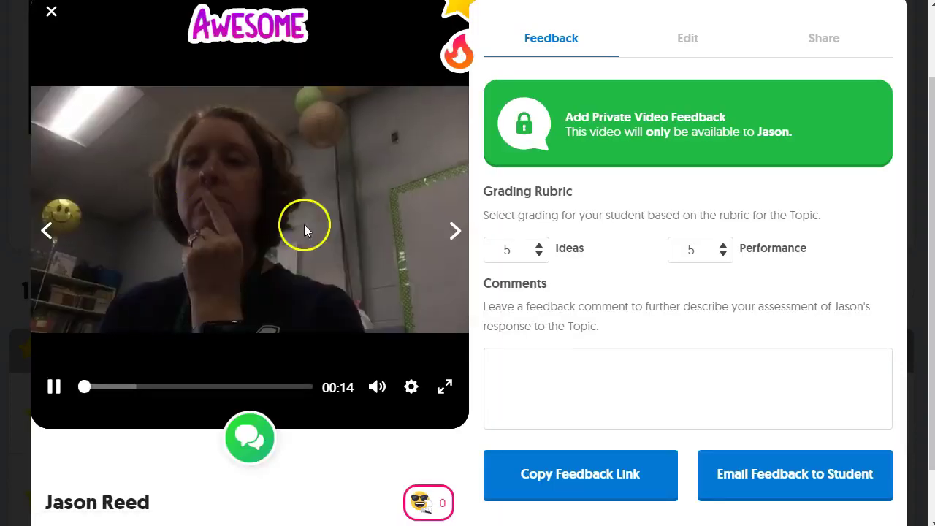
{"action": "left_click", "coordinate": [58, 237]}
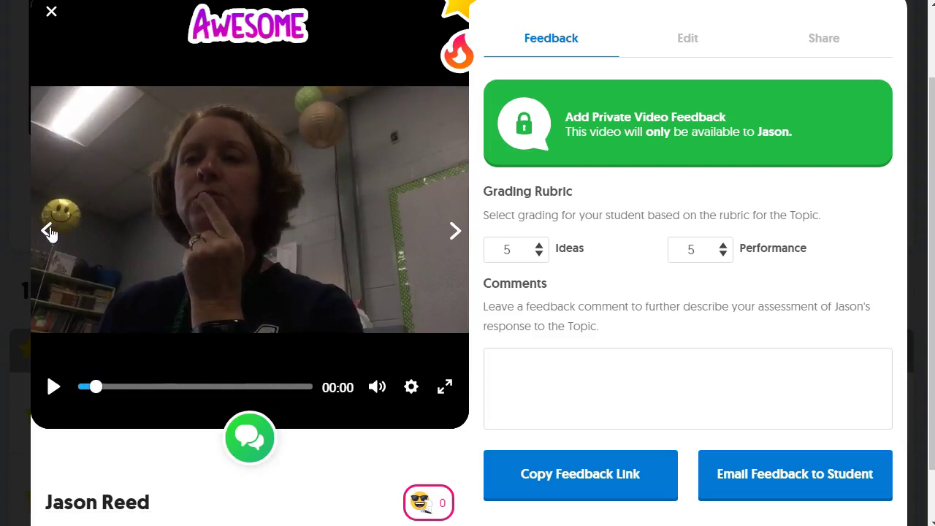
{"action": "left_click", "coordinate": [47, 231]}
{"action": "left_click", "coordinate": [48, 230]}
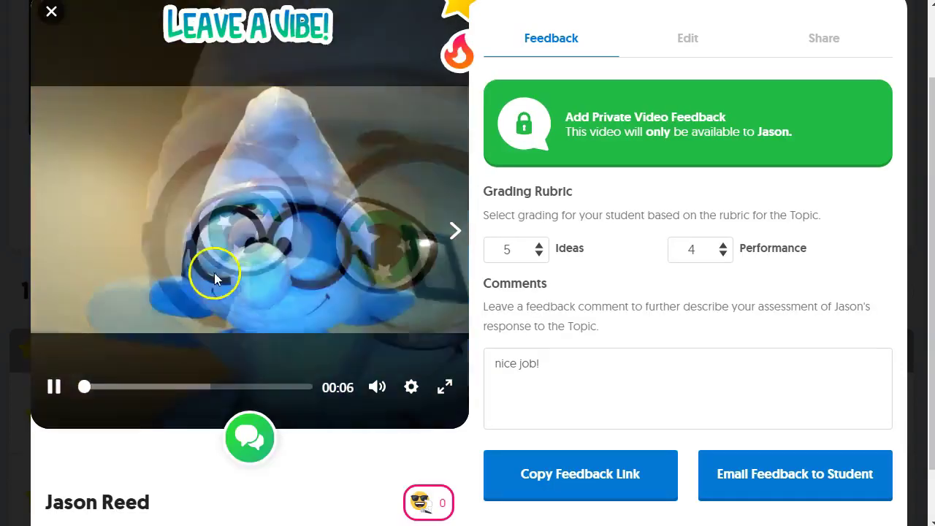
{"action": "left_click", "coordinate": [46, 388]}
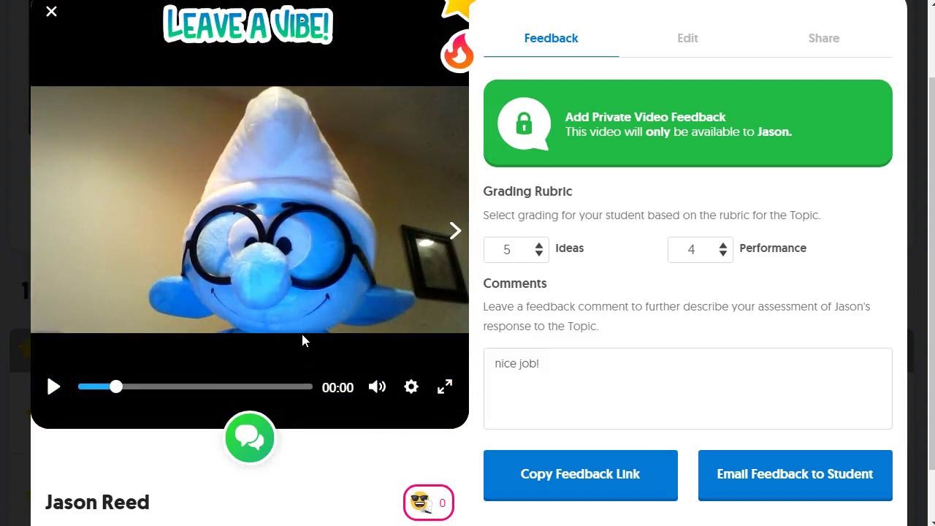
{"action": "scroll", "coordinate": [403, 161], "scroll_direction": "up", "scroll_amount": 1}
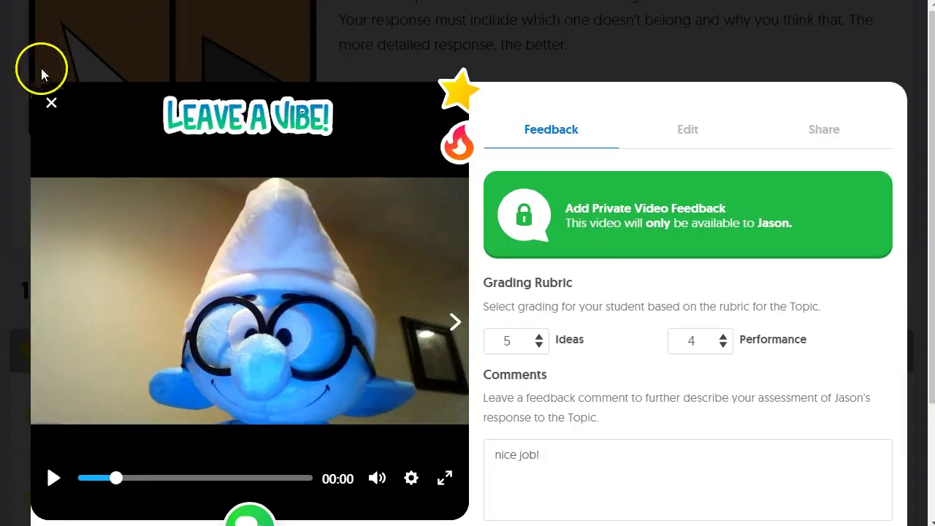
- Close the open video response and export the data of the topic's videos
{"action": "left_click", "coordinate": [51, 106]}
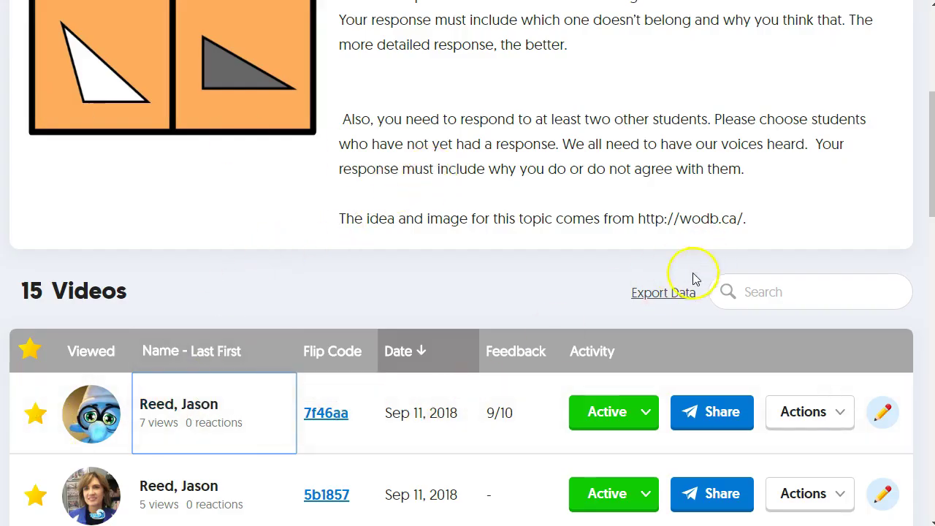
{"action": "scroll", "coordinate": [672, 285], "scroll_direction": "up", "scroll_amount": 1}
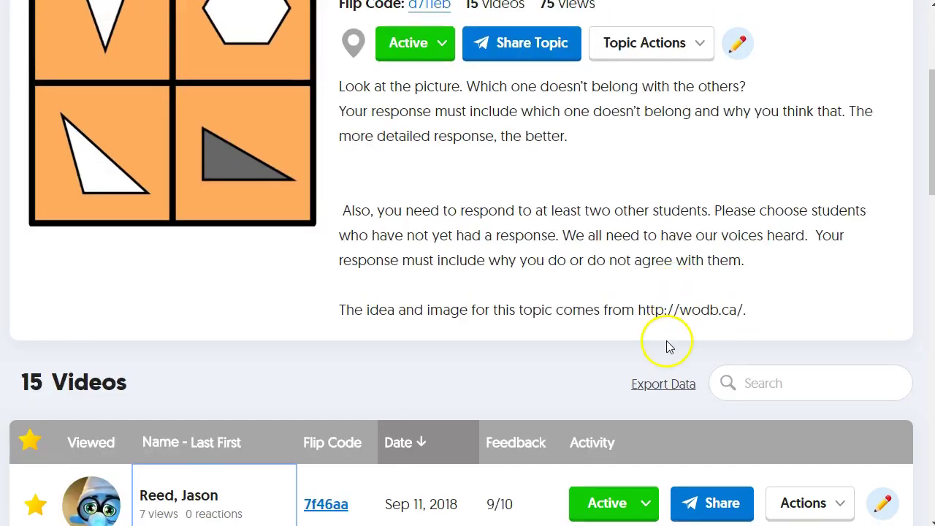
{"action": "left_click", "coordinate": [652, 387]}
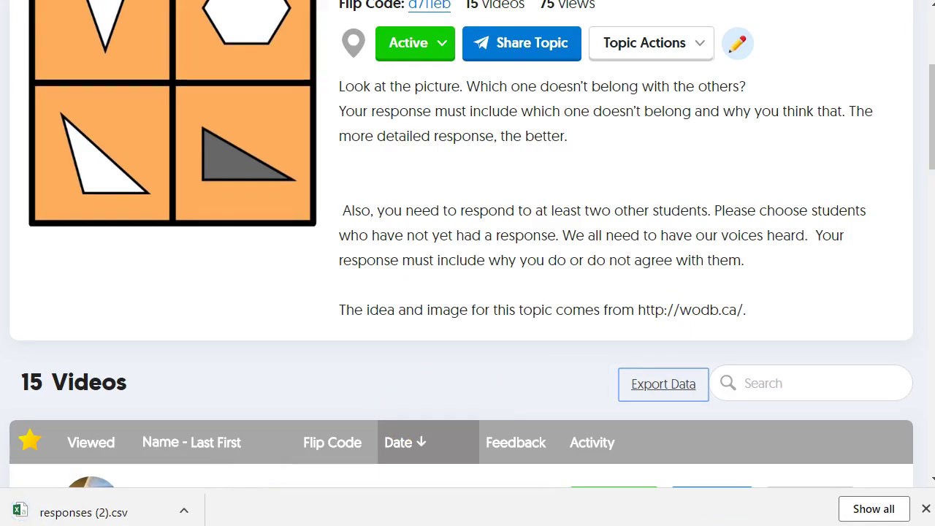
- Open the exported responses CSV in Excel, examine its student, view count and feedback columns, and return to the topic details in the browser
{"action": "left_click", "coordinate": [93, 519]}
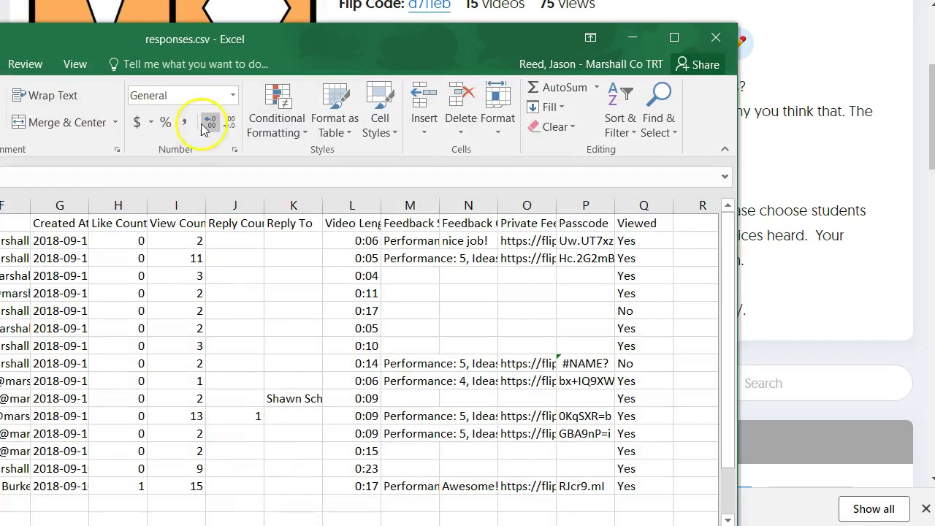
{"action": "left_click_drag", "start_coordinate": [155, 38], "coordinate": [215, 45]}
{"action": "double_click", "coordinate": [216, 46]}
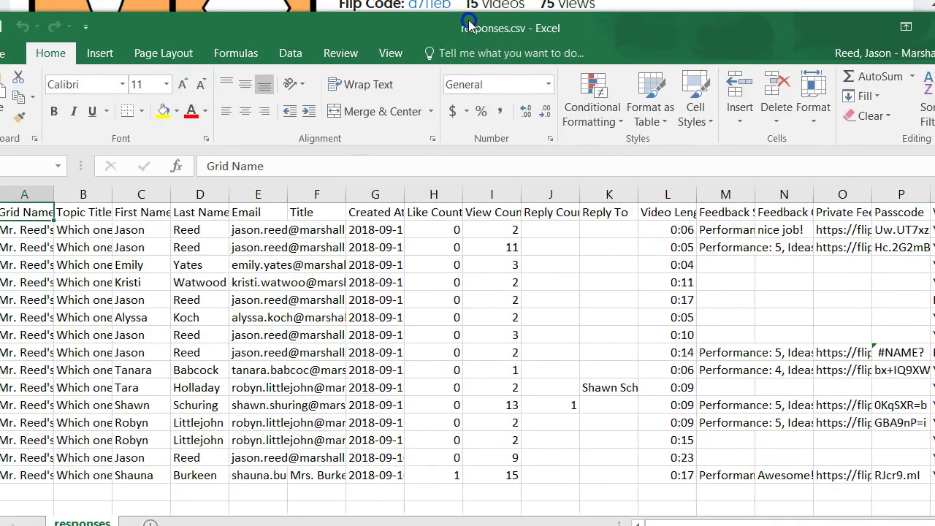
{"action": "left_click_drag", "start_coordinate": [555, 10], "coordinate": [418, 76]}
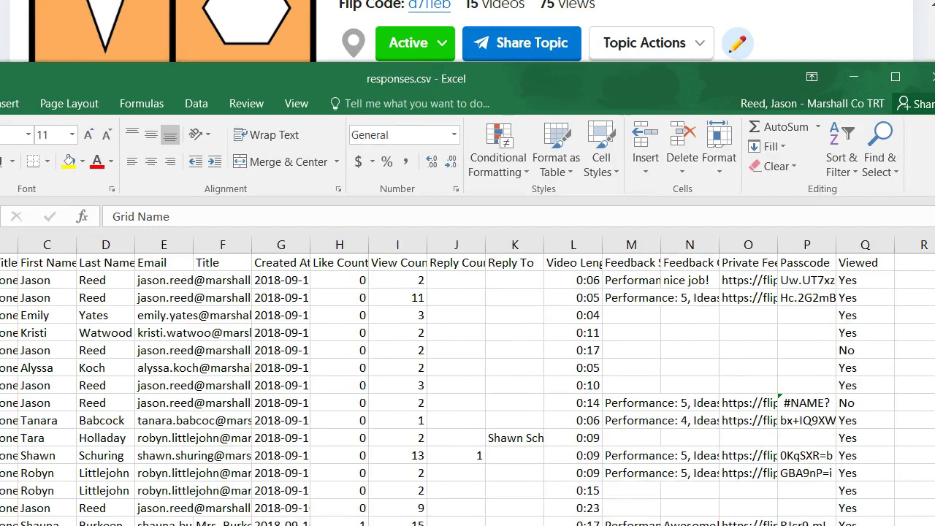
{"action": "left_click", "coordinate": [853, 76]}
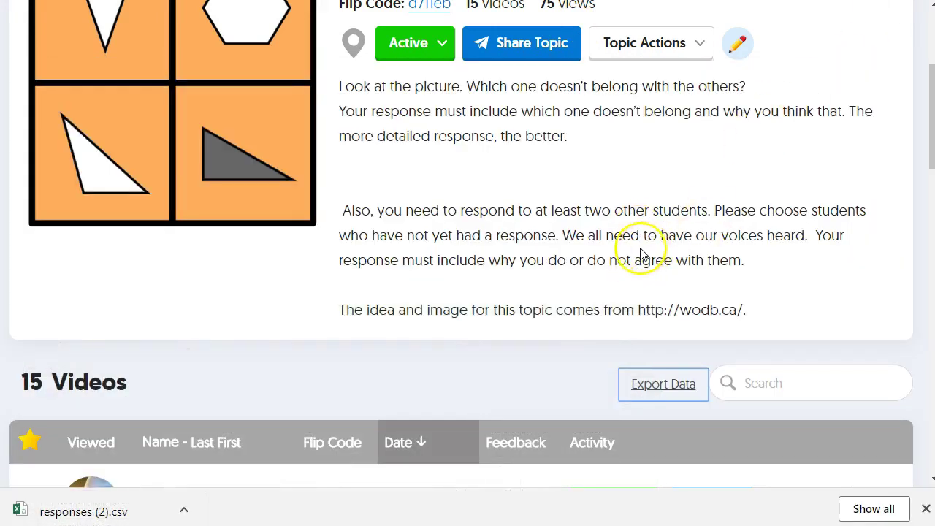
{"action": "scroll", "coordinate": [646, 252], "scroll_direction": "up", "scroll_amount": 3}
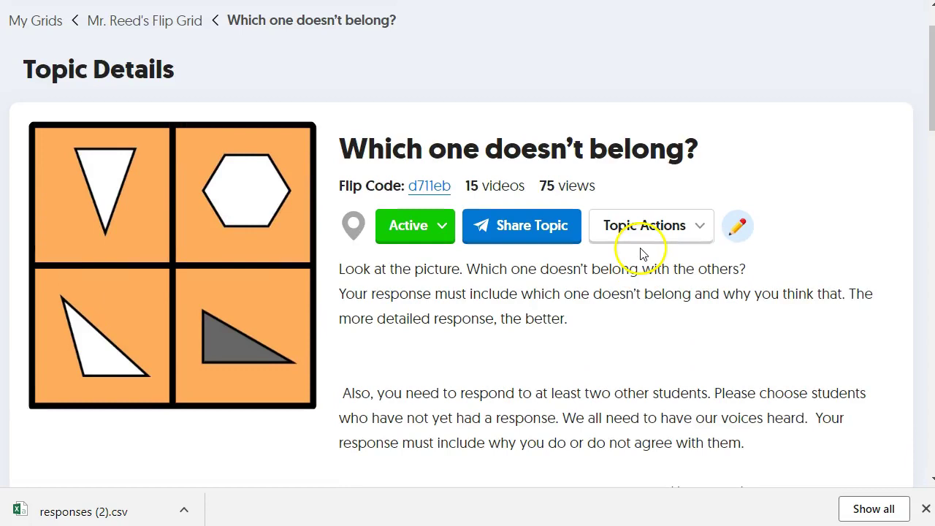